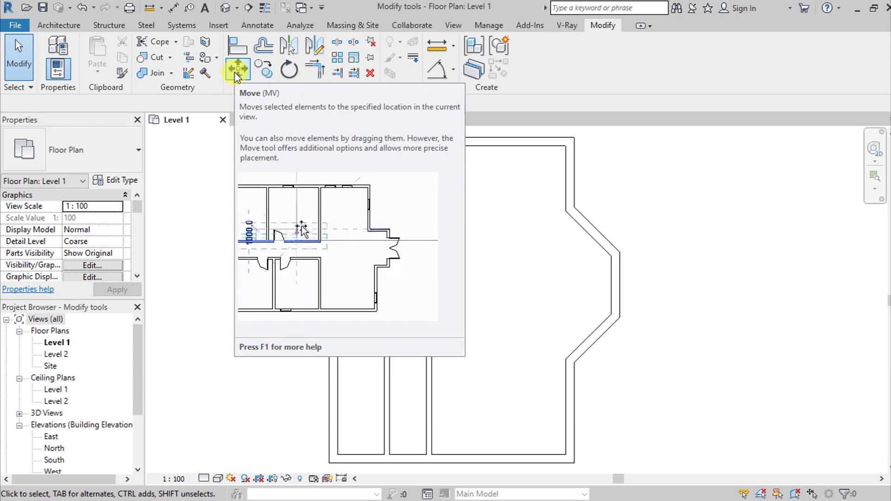
Move the partition between the two upper rooms 400 mm to the right
click(237, 72)
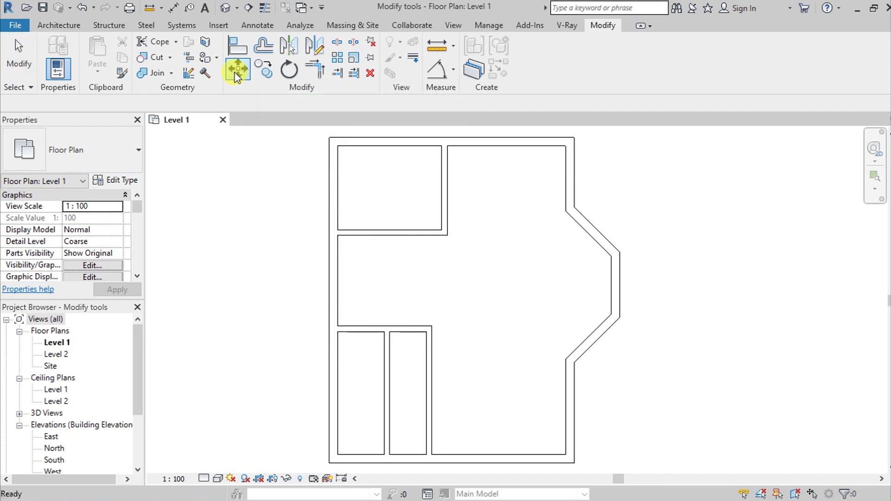
click(449, 186)
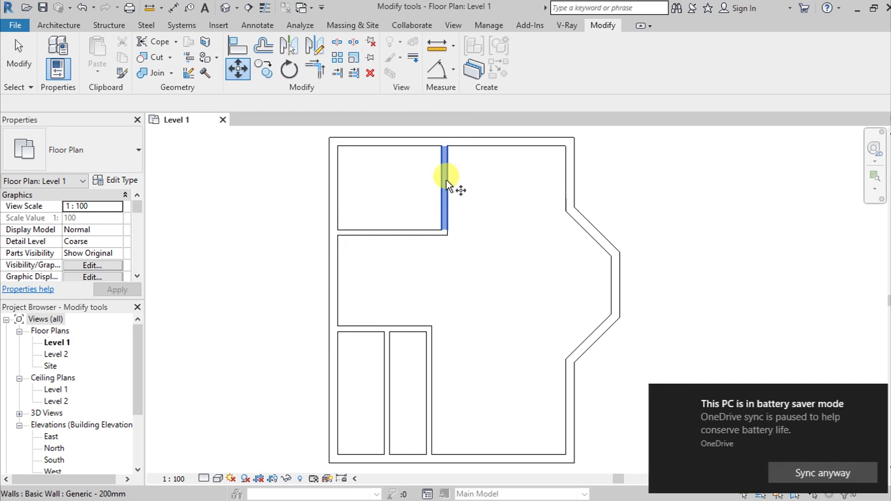
click(434, 182)
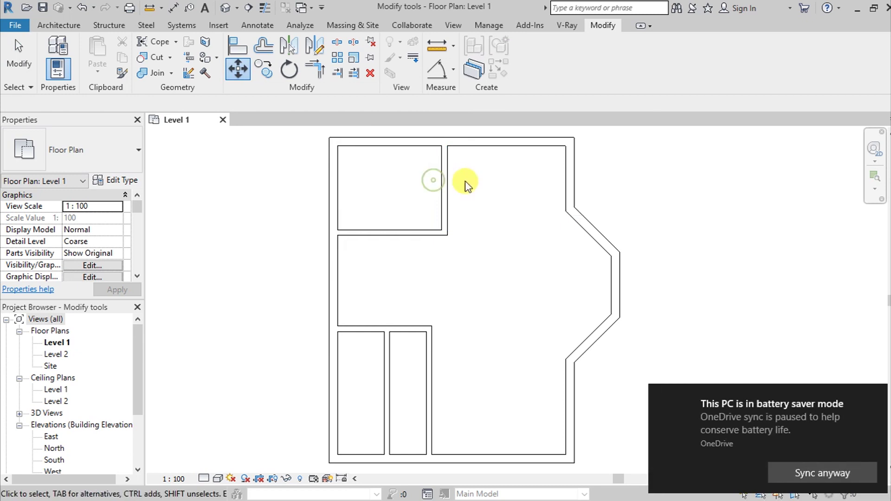
click(445, 194)
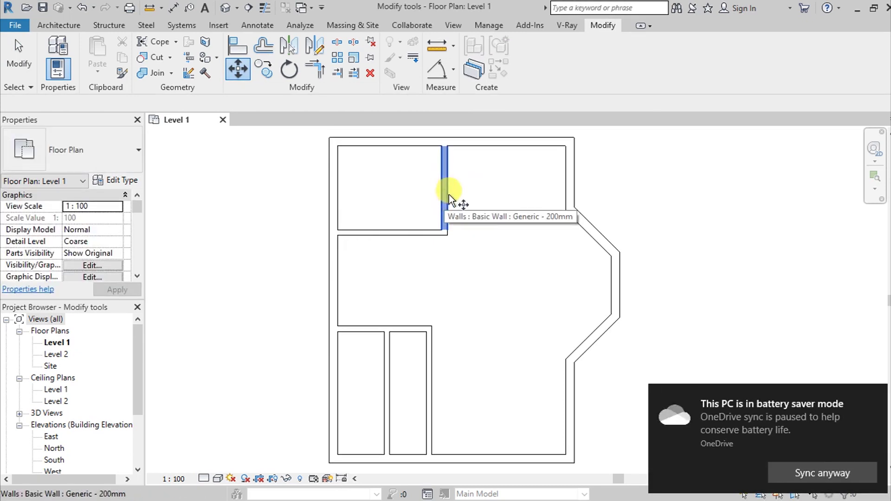
click(439, 195)
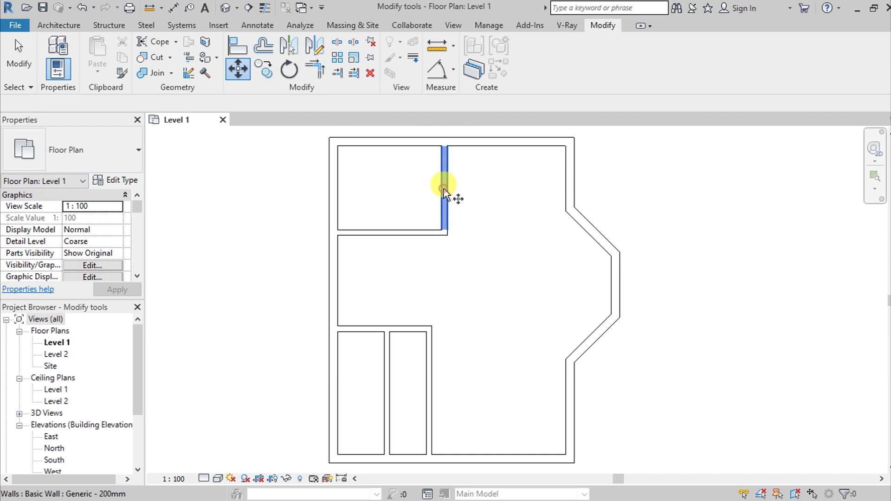
right_click(443, 190)
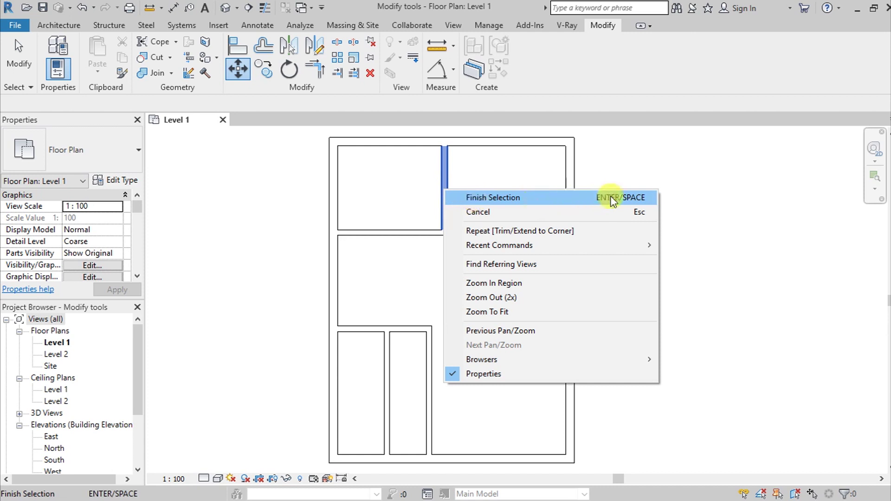
click(562, 199)
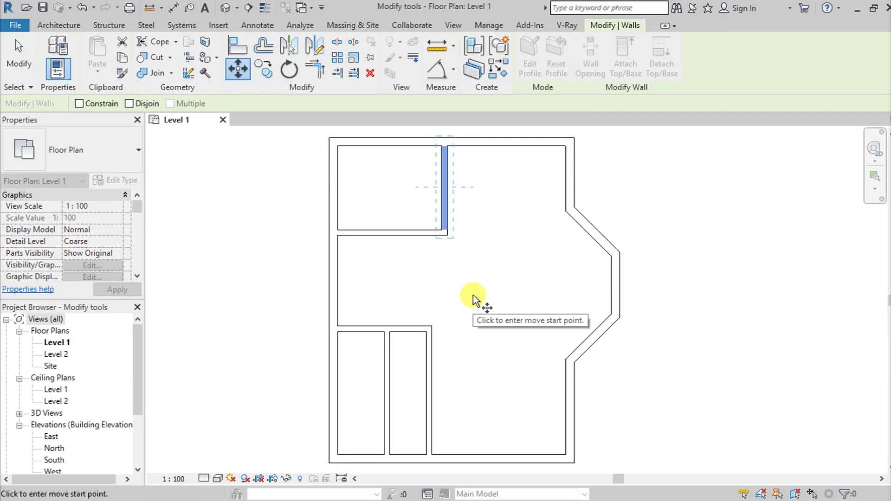
click(392, 333)
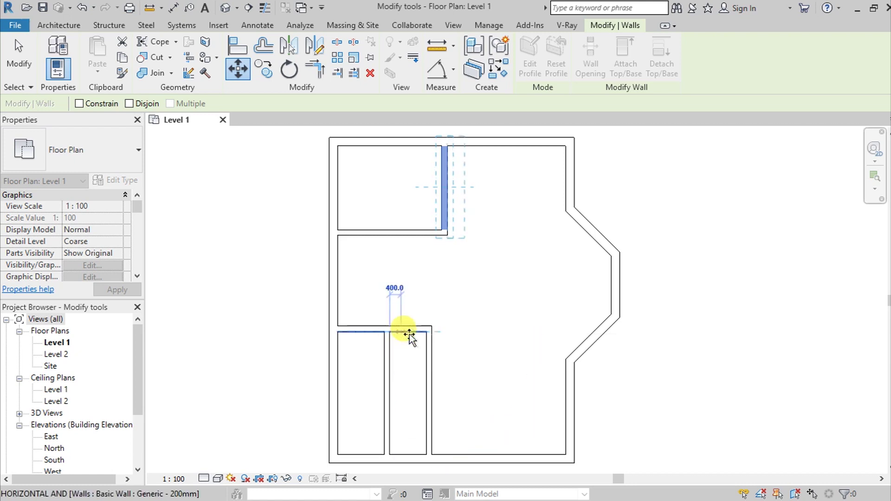
click(426, 333)
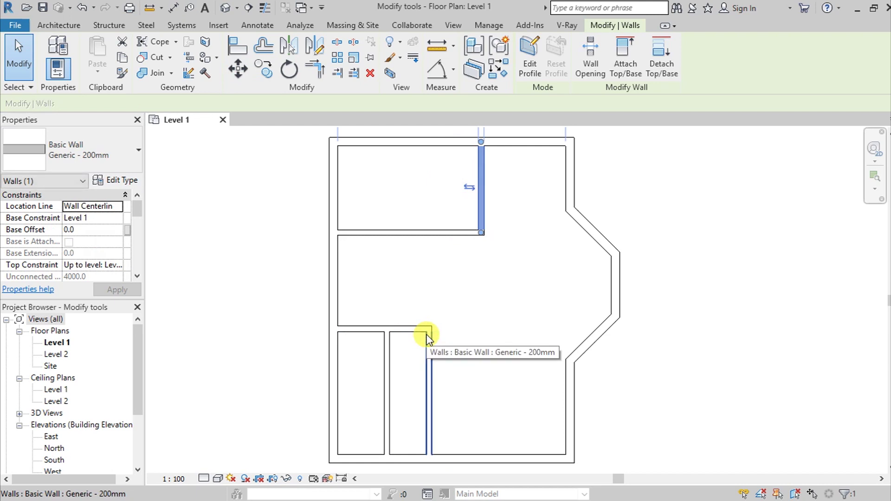
Move the upper partition wall 1500 mm to the left by entering the distance
click(238, 69)
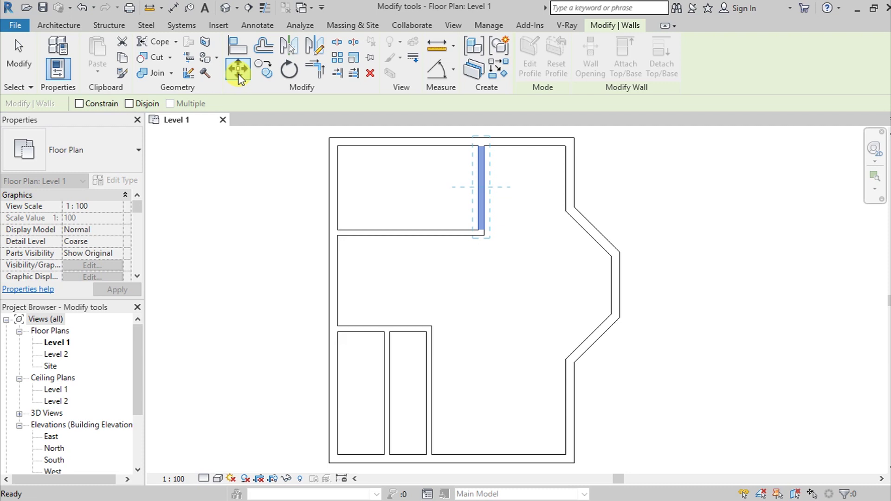
click(238, 71)
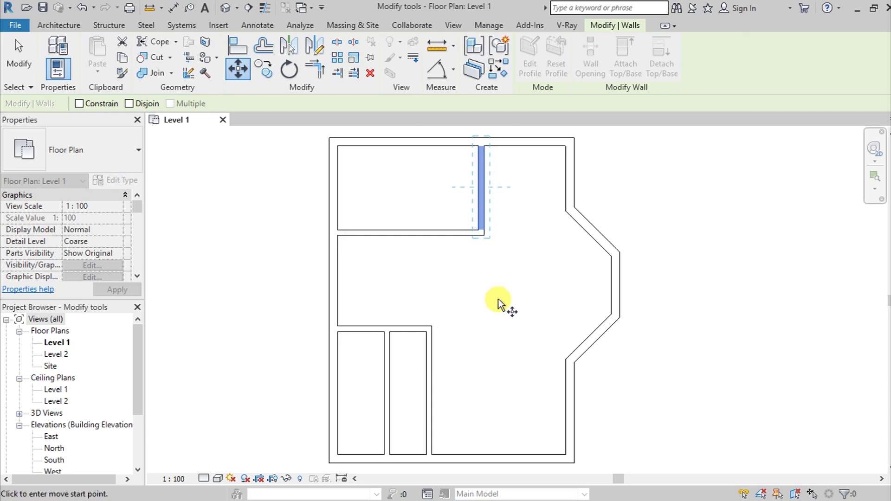
click(479, 279)
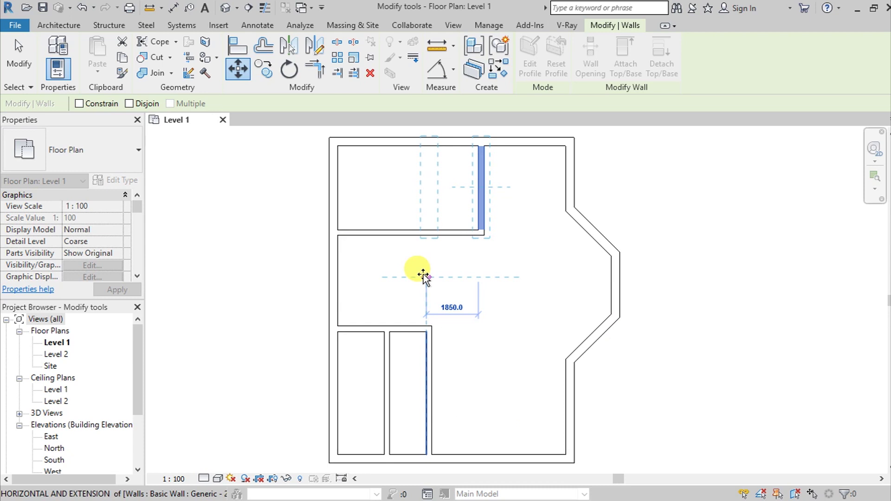
text(15000)
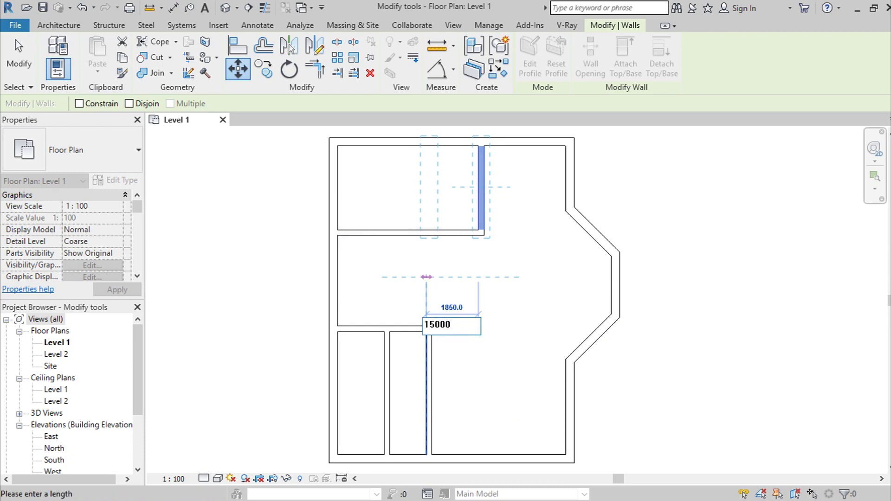
key(BackSpace)
click(415, 266)
key(Return)
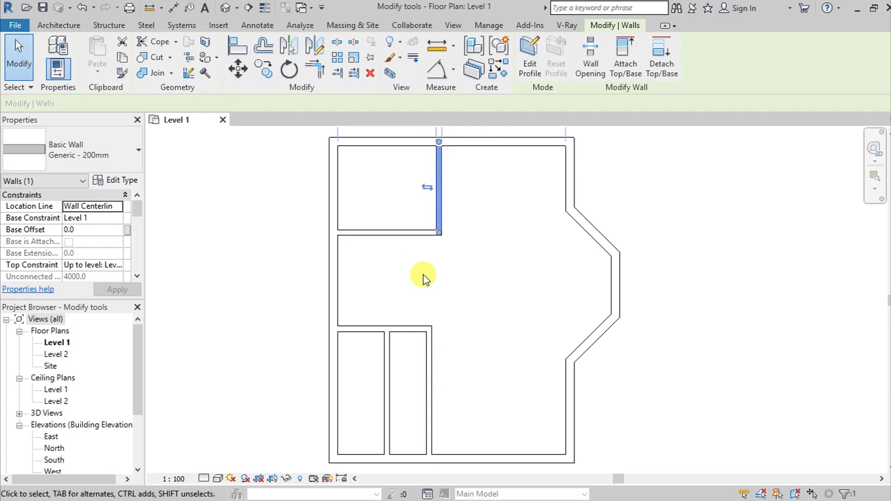
Copy the upper partition 1700 mm to the right from its midpoint, splitting the upper-right room
click(260, 74)
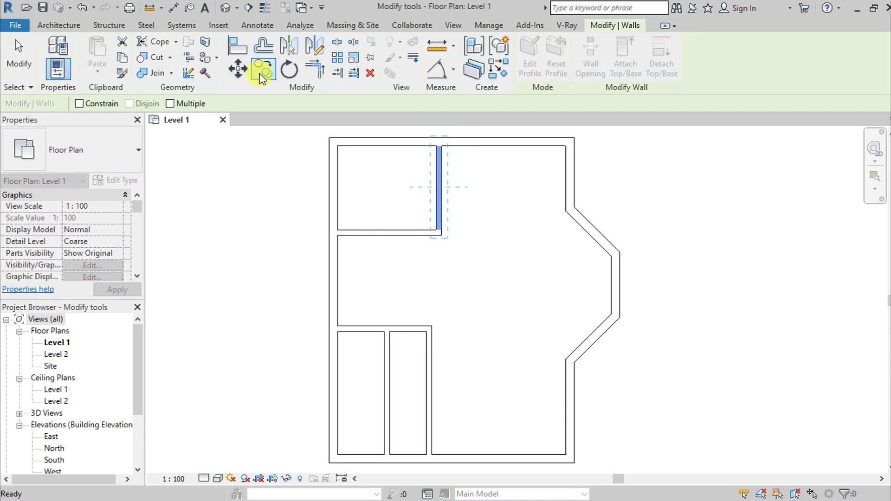
click(260, 73)
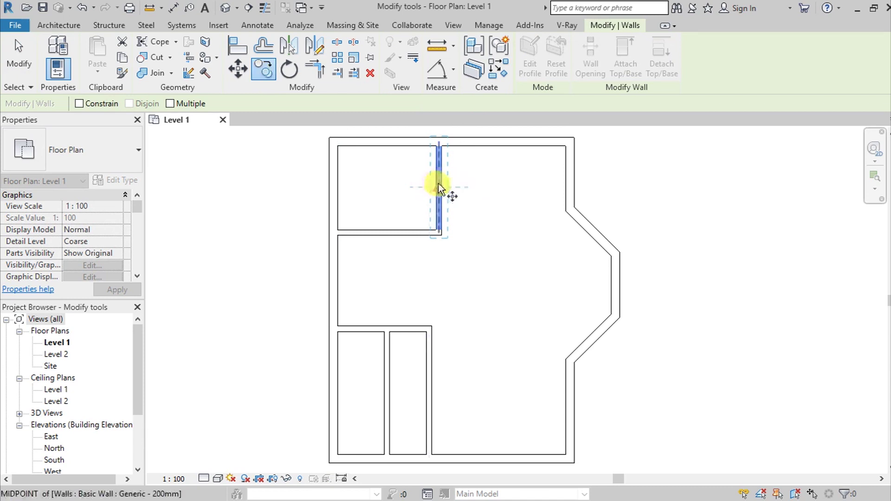
click(439, 188)
click(487, 188)
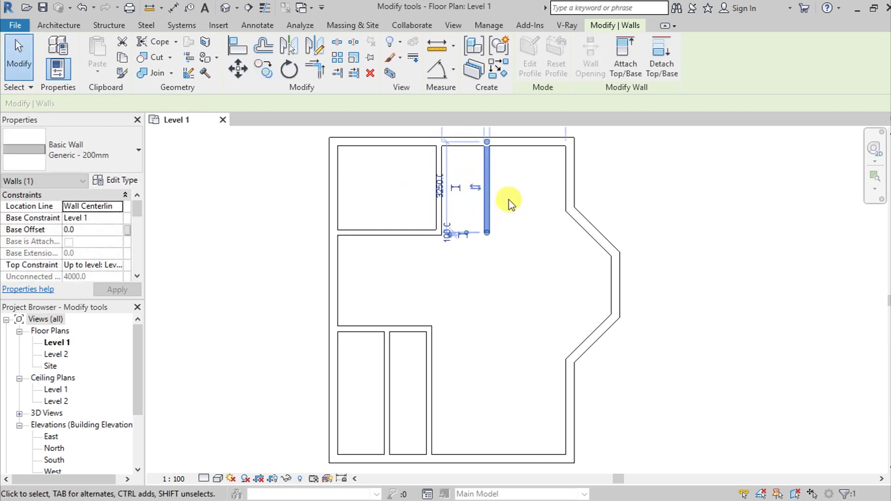
click(489, 199)
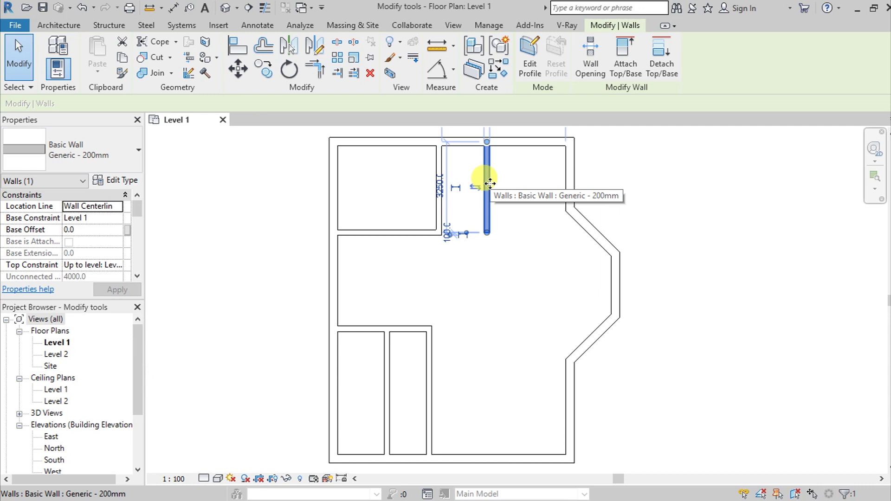
click(235, 68)
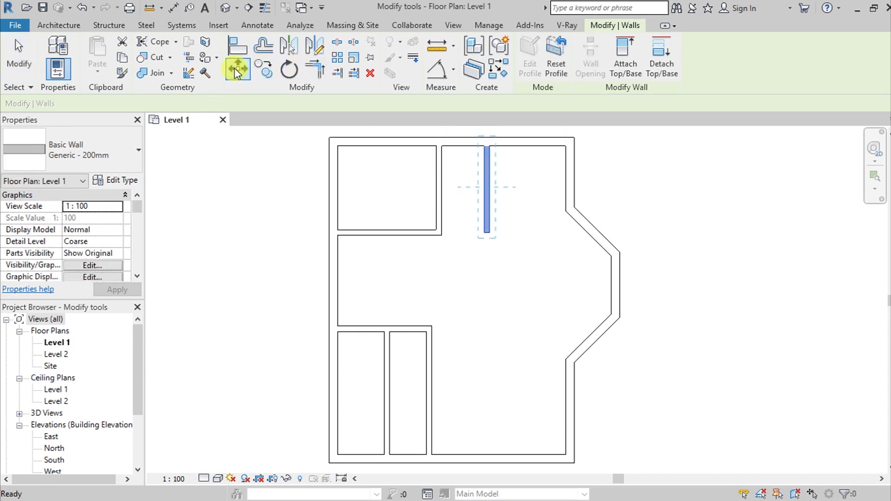
Move the copied wall 3700 mm straight down with Disjoin on, freeing it from its joins
click(486, 187)
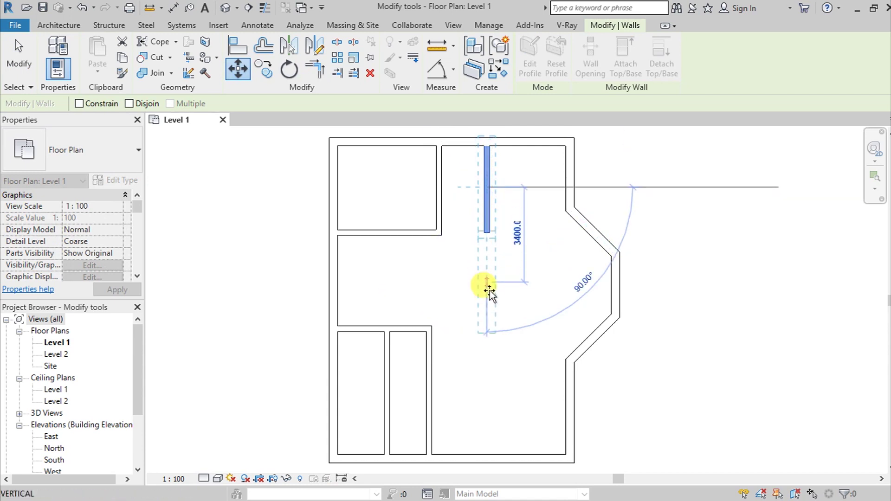
click(487, 291)
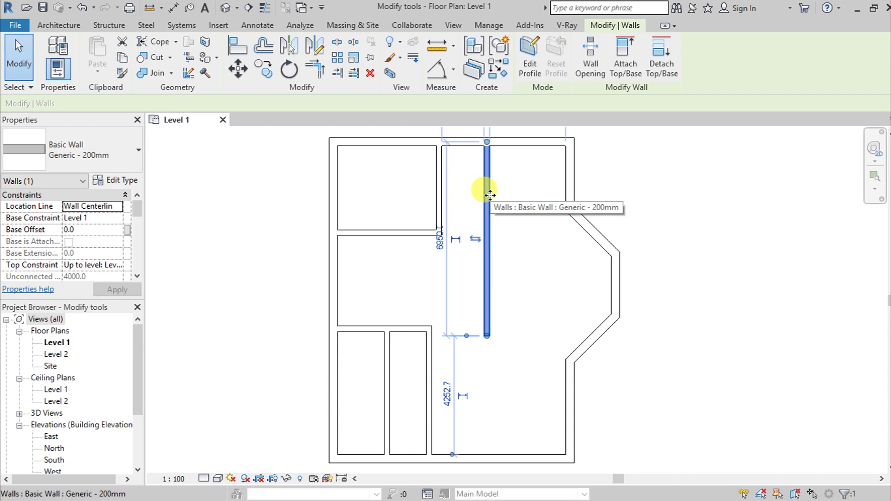
key(ctrl+z)
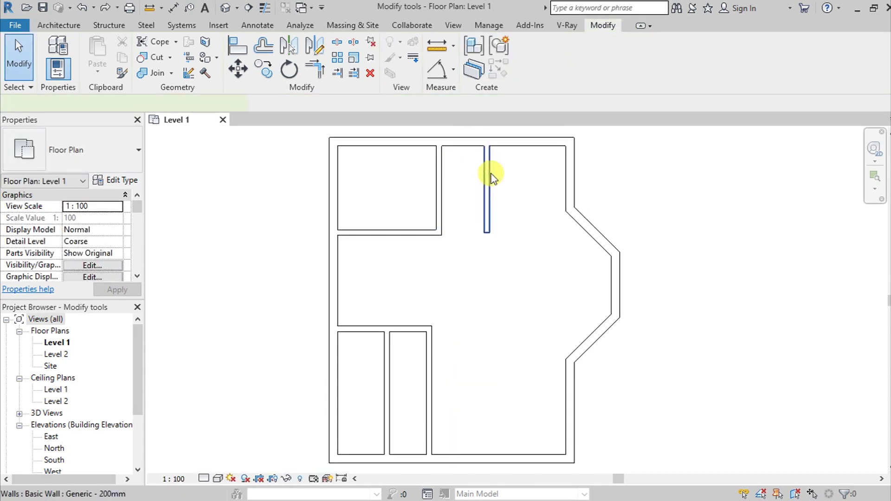
click(487, 176)
click(238, 68)
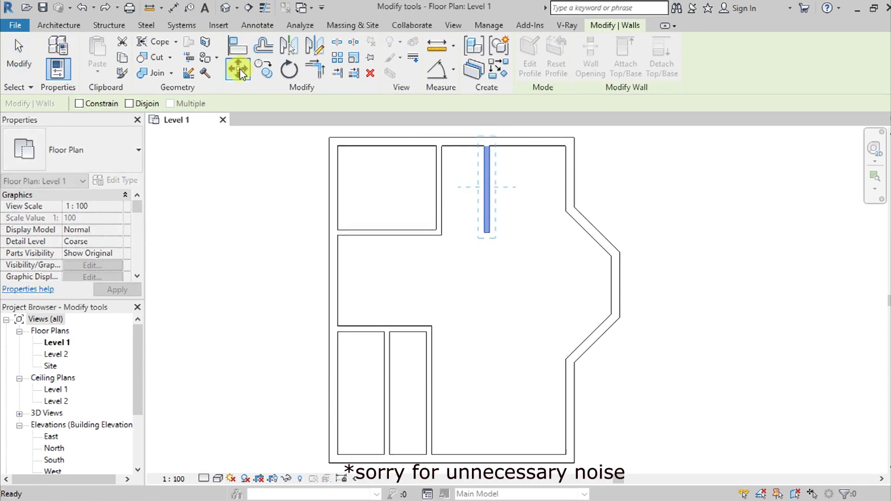
click(129, 104)
click(486, 188)
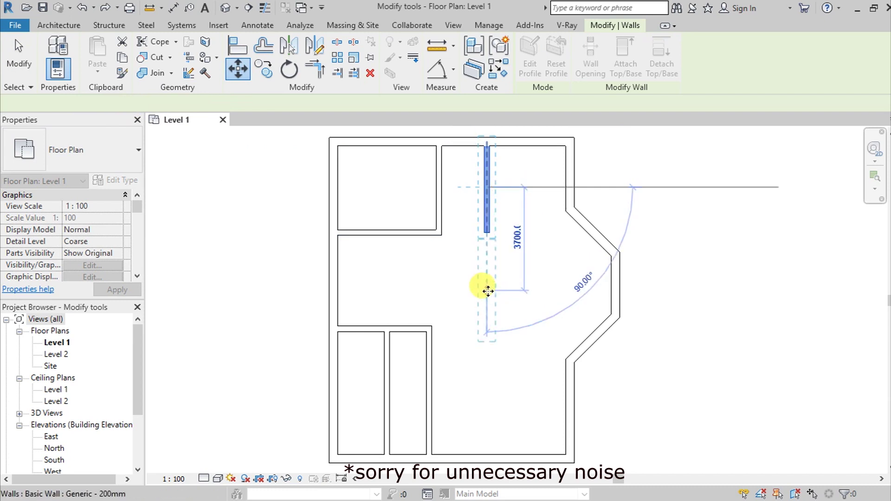
click(487, 290)
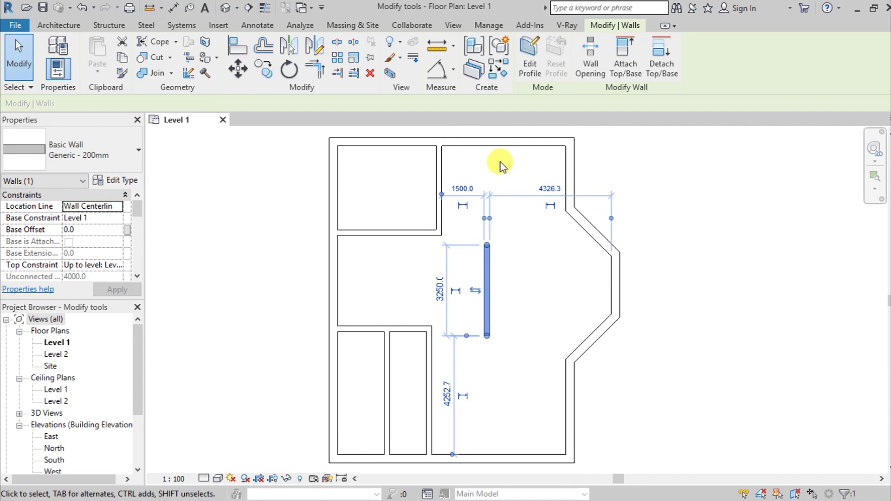
key(r)
key(o)
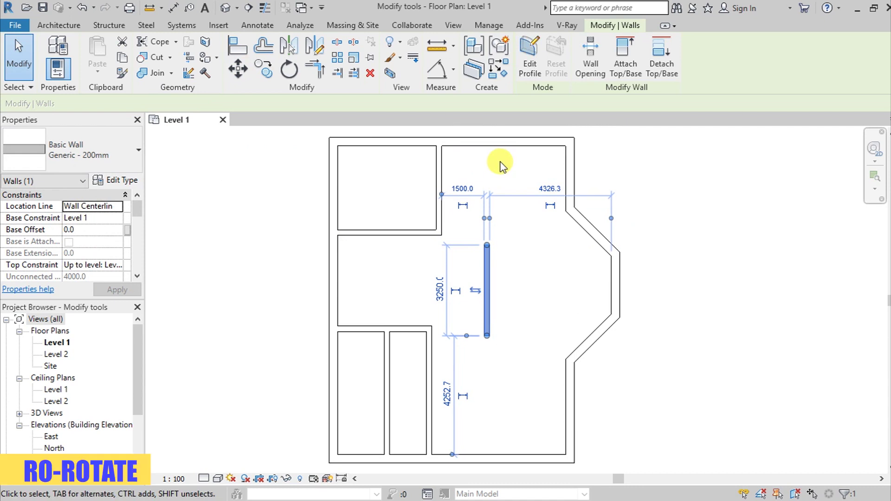
click(288, 70)
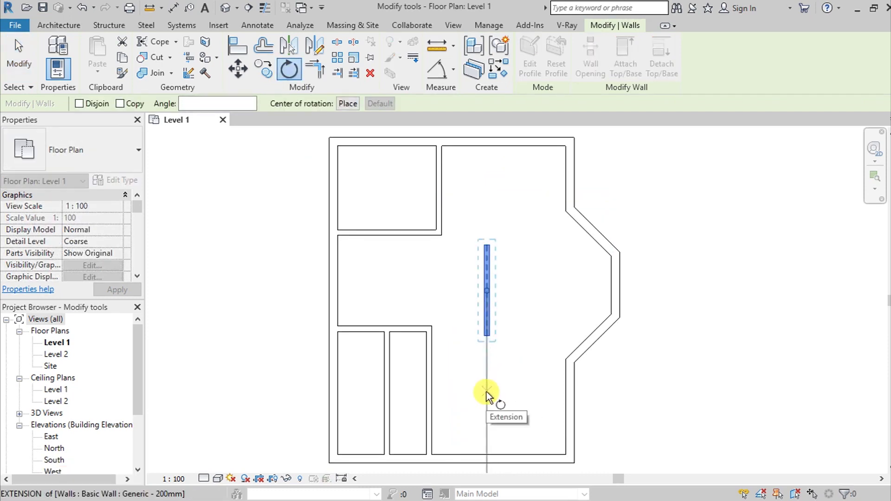
click(486, 391)
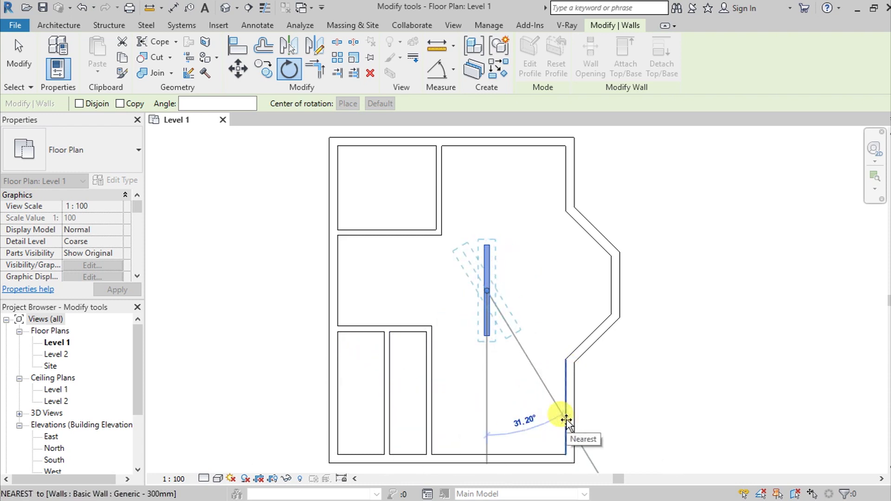
text(45)
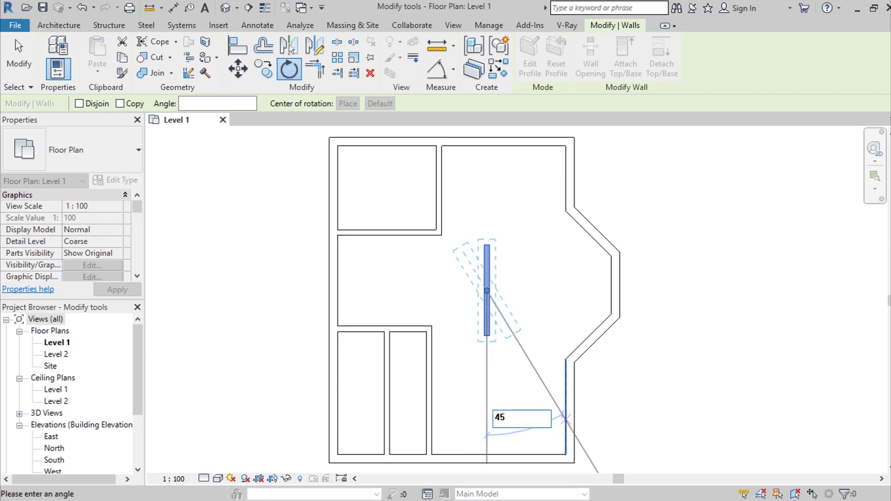
key(Return)
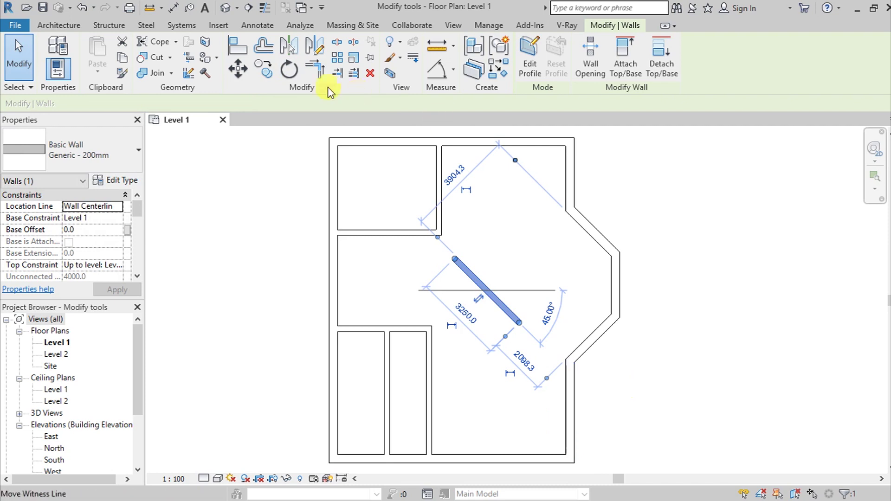
click(290, 73)
click(223, 106)
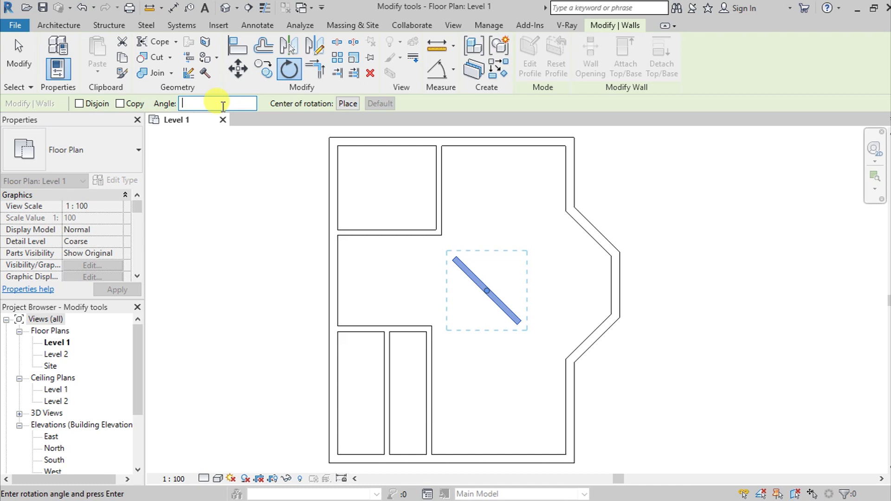
text(-45)
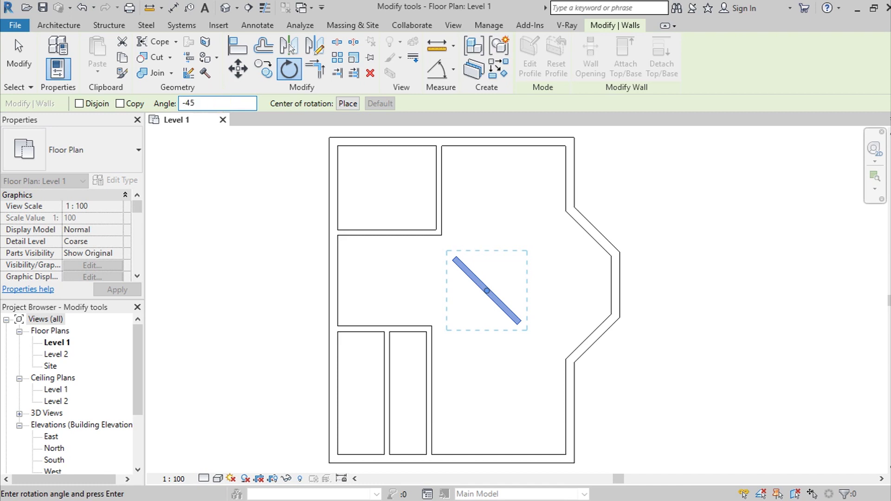
key(Return)
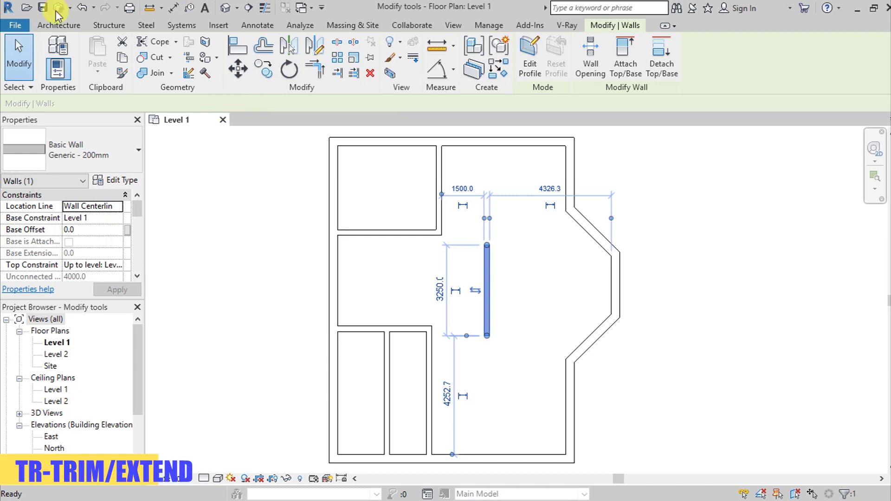
Extend the horizontal interior wall to the short vertical wall with Trim/Extend to Corner
click(311, 70)
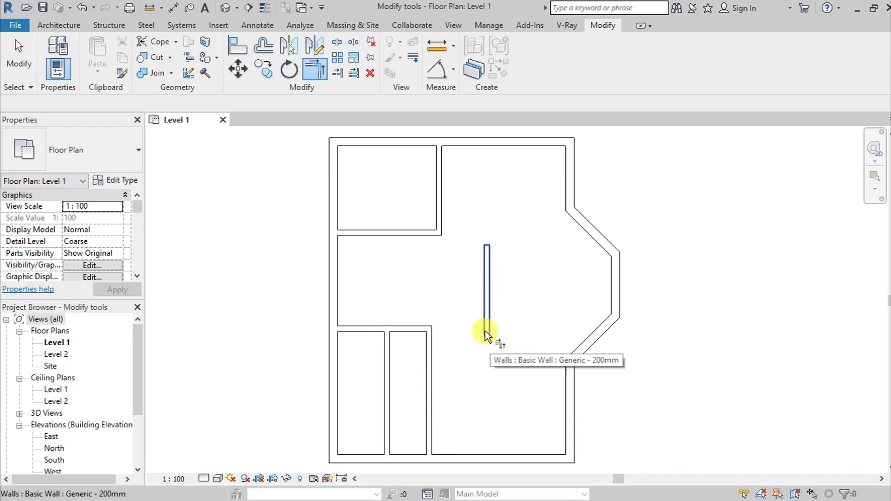
key(Escape)
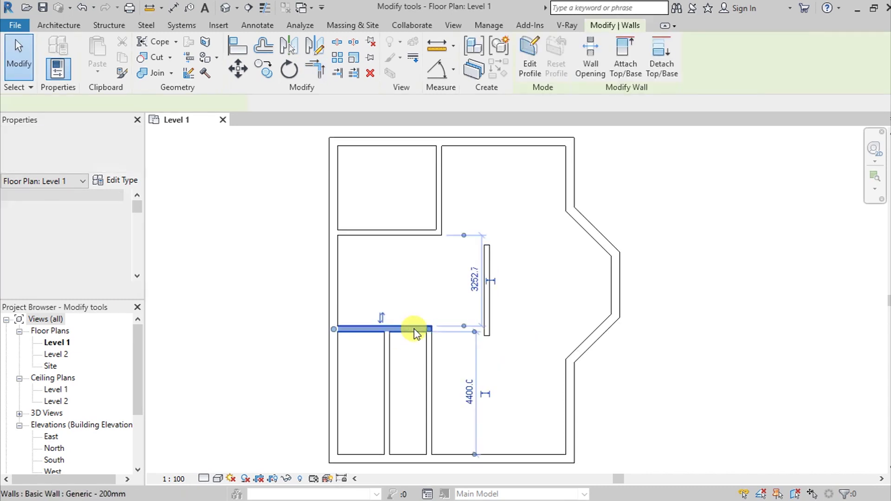
click(411, 329)
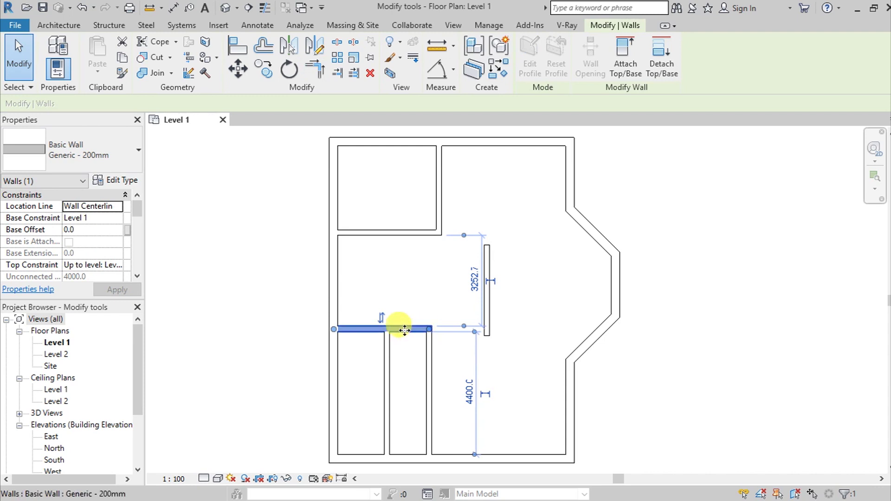
drag(428, 329, 489, 333)
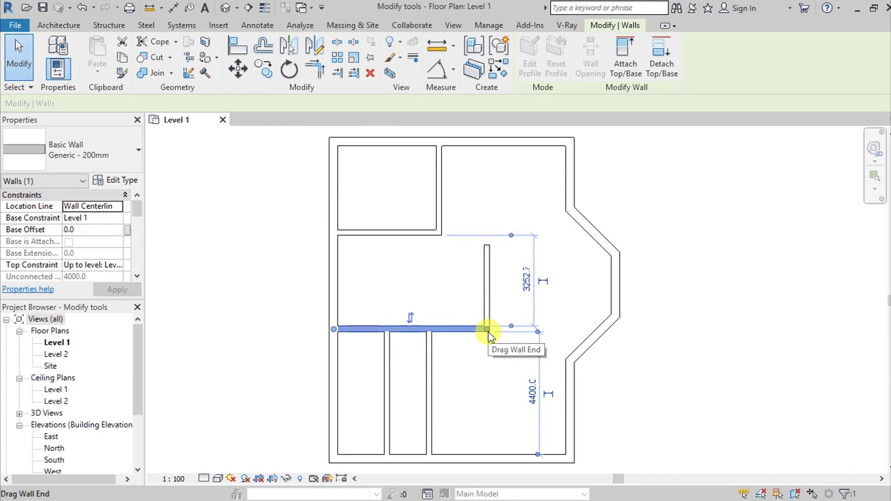
key(ctrl+z)
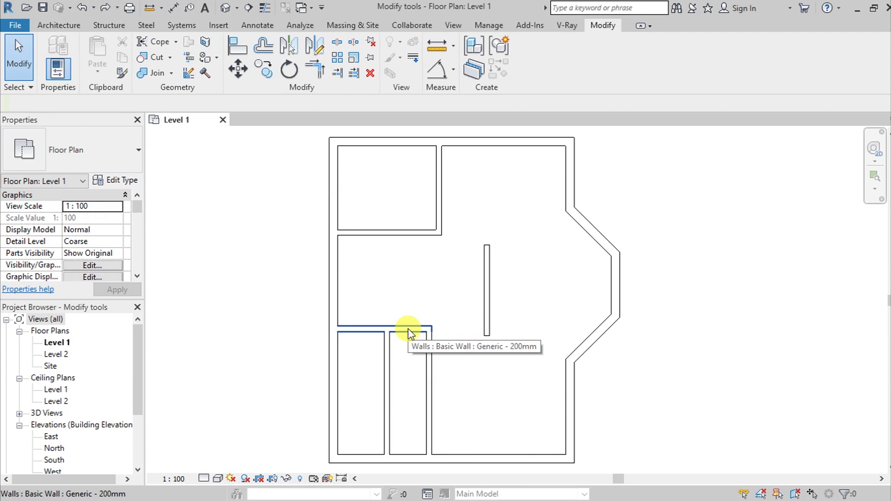
key(t)
key(r)
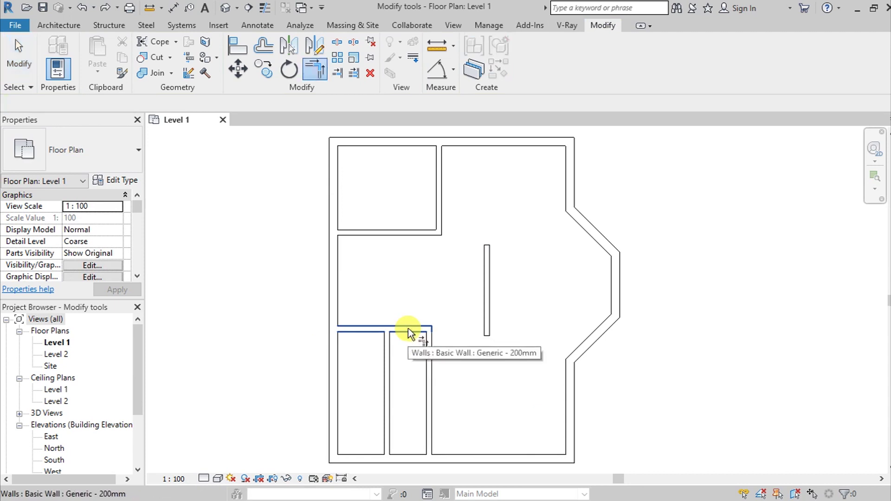
click(408, 329)
click(493, 289)
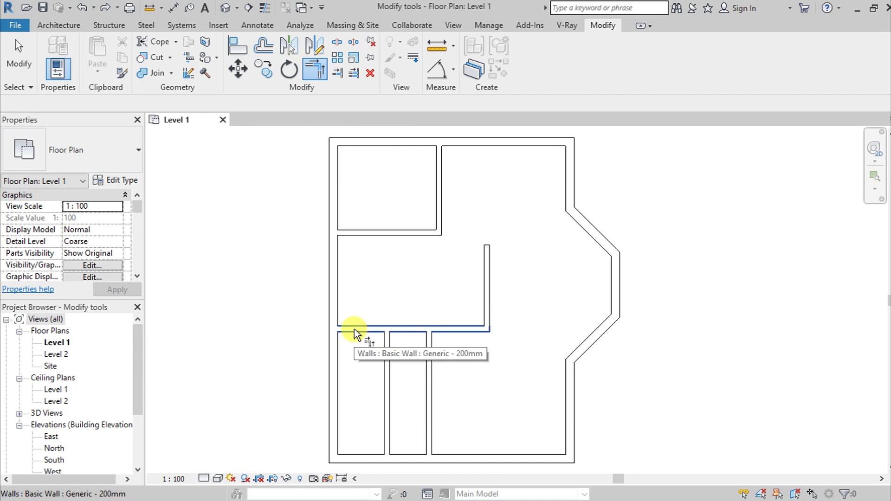
Corner the lower-left vertical wall into the horizontal wall, trimming away its left stretch
click(386, 408)
click(399, 328)
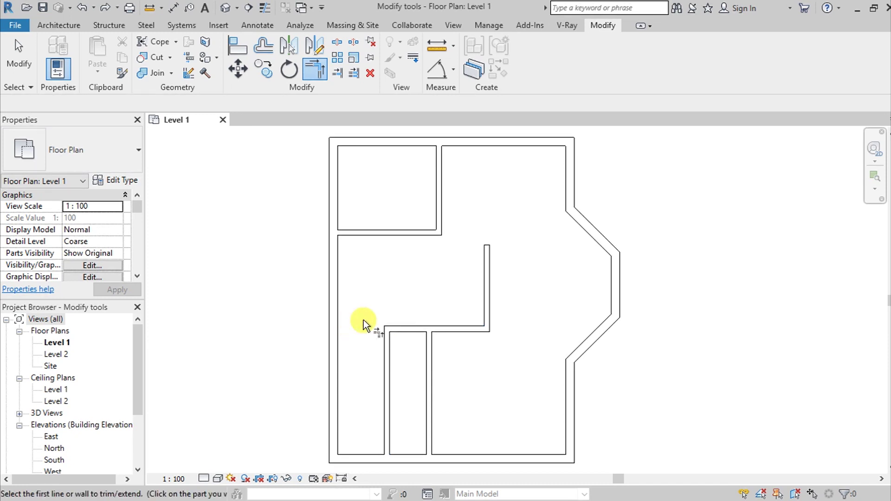
key(ctrl+z)
click(383, 350)
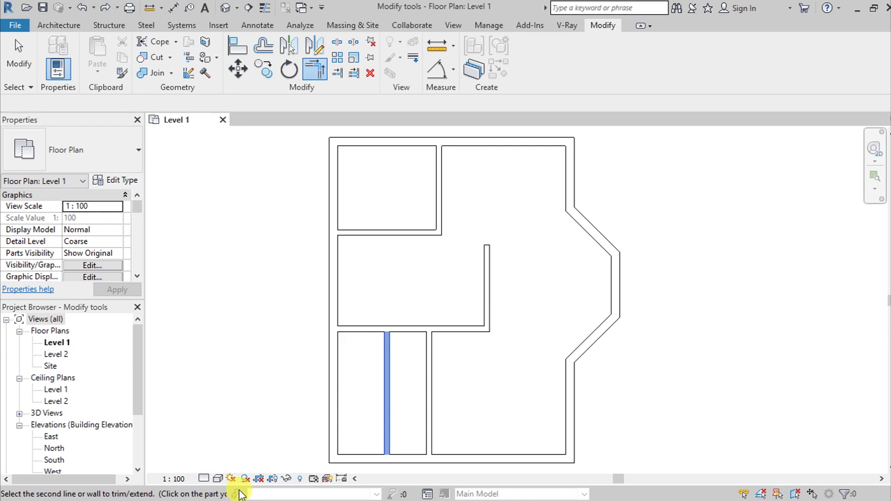
click(422, 331)
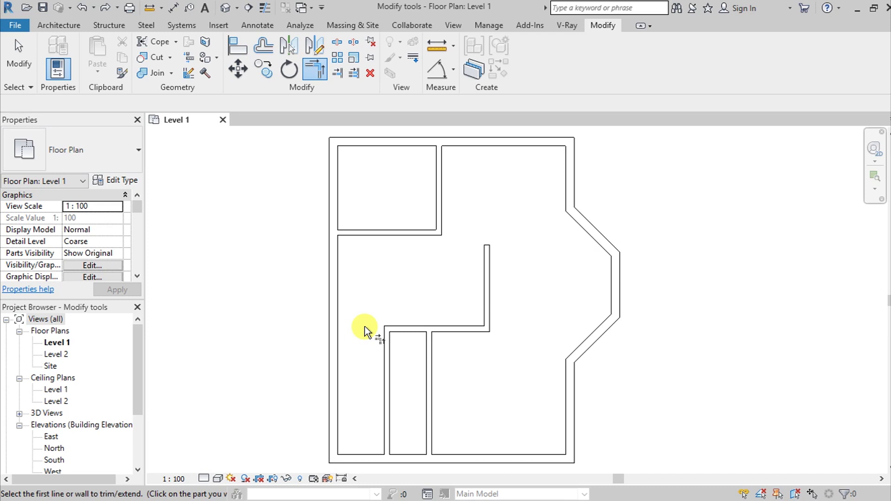
Offset a copy of the vertical partition 2000 mm to its left
click(263, 49)
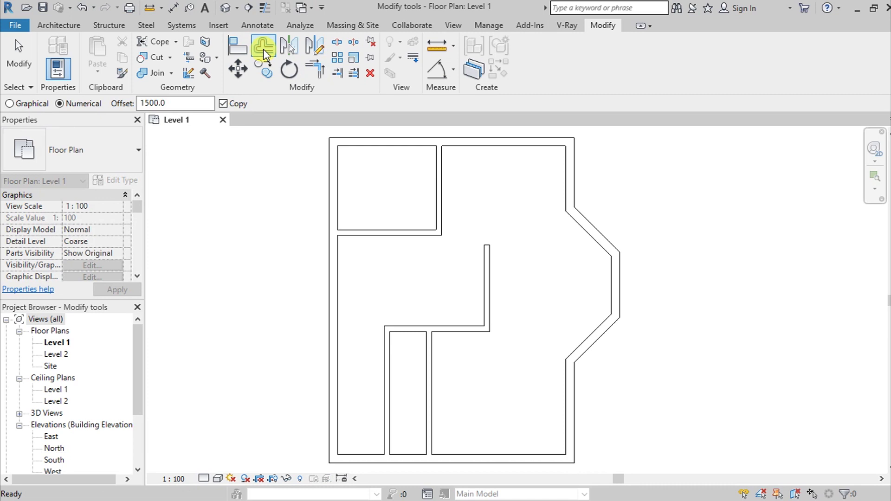
click(179, 103)
double_click(179, 103)
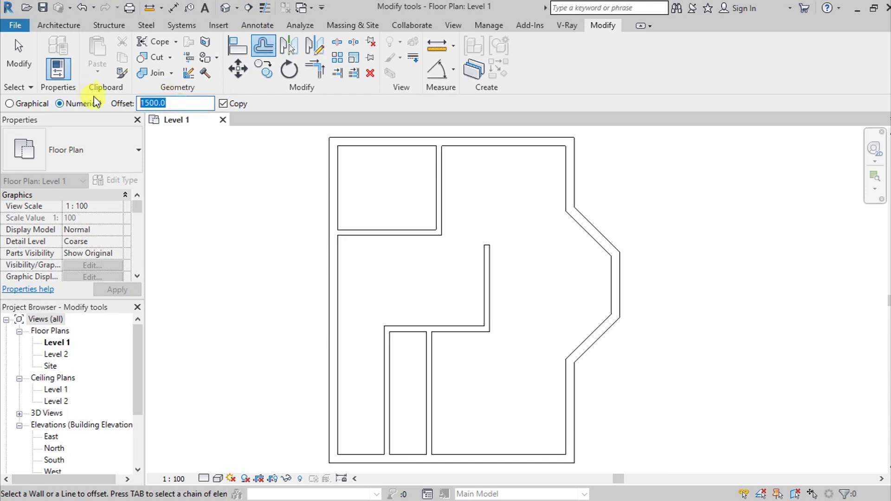
text(2000)
key(Return)
click(482, 291)
scroll(486, 291, up, 3)
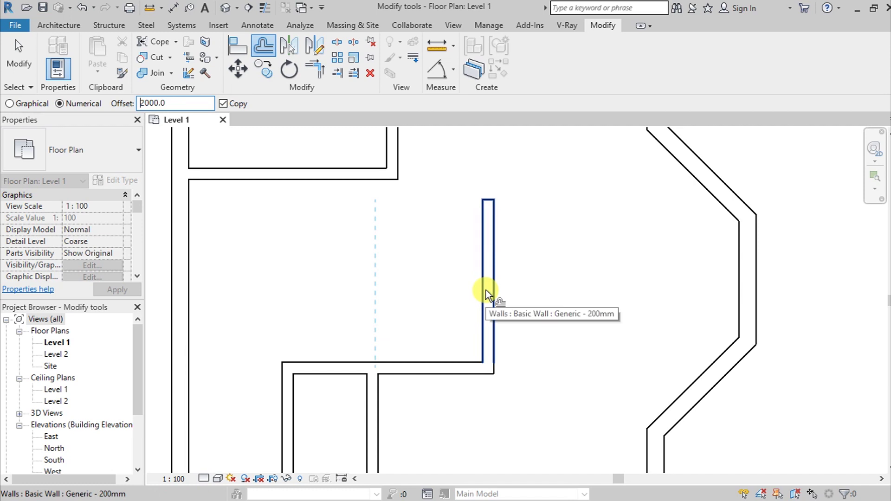
scroll(486, 290, up, 1)
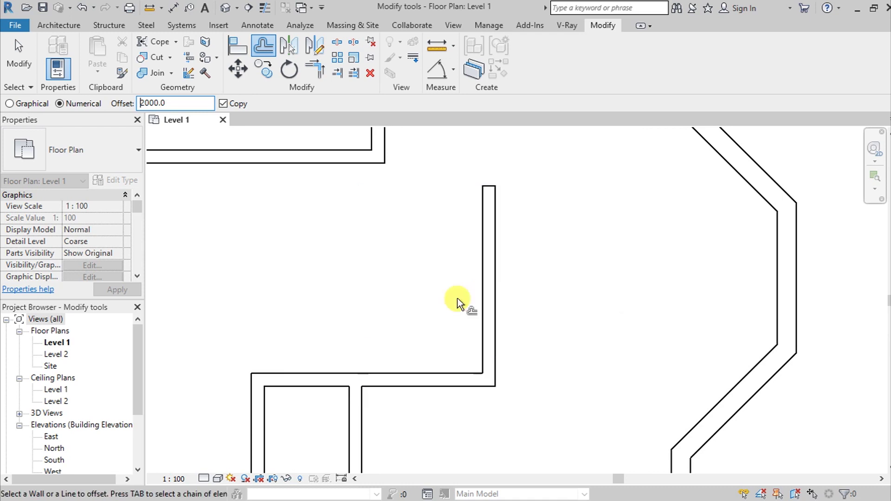
click(486, 297)
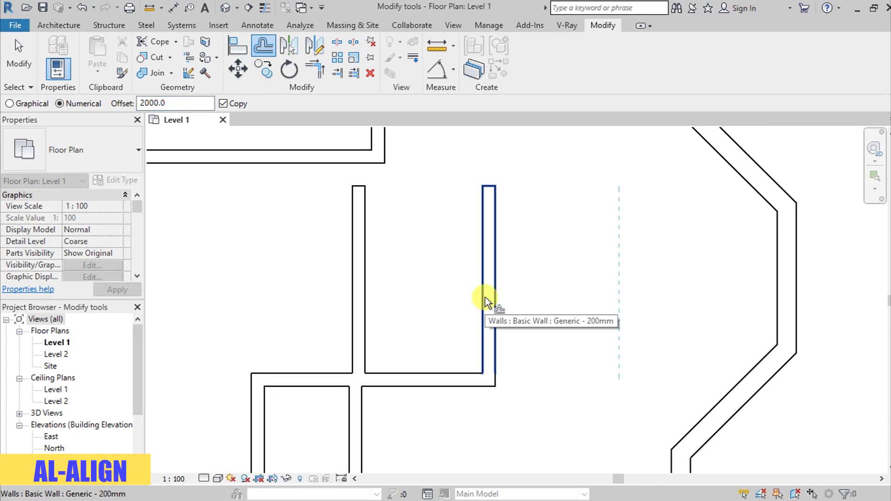
Align the left and right short upper walls with the corridor wall faces below them
scroll(485, 297, down, 3)
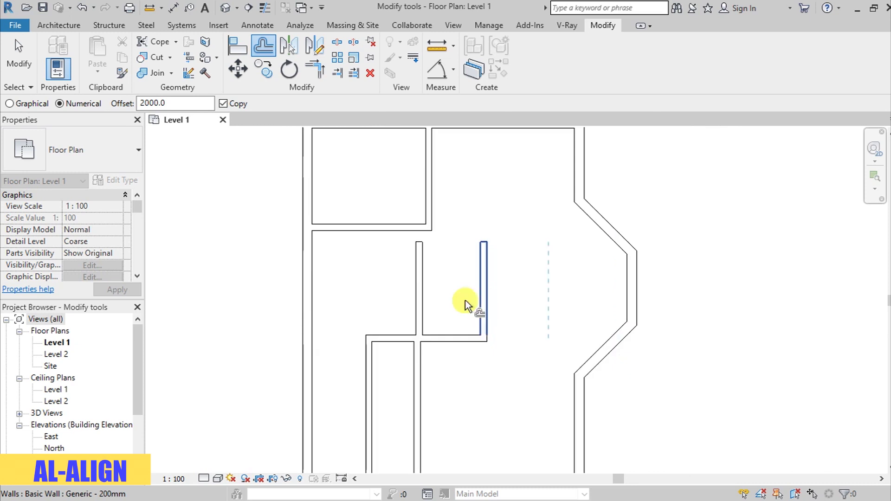
click(244, 42)
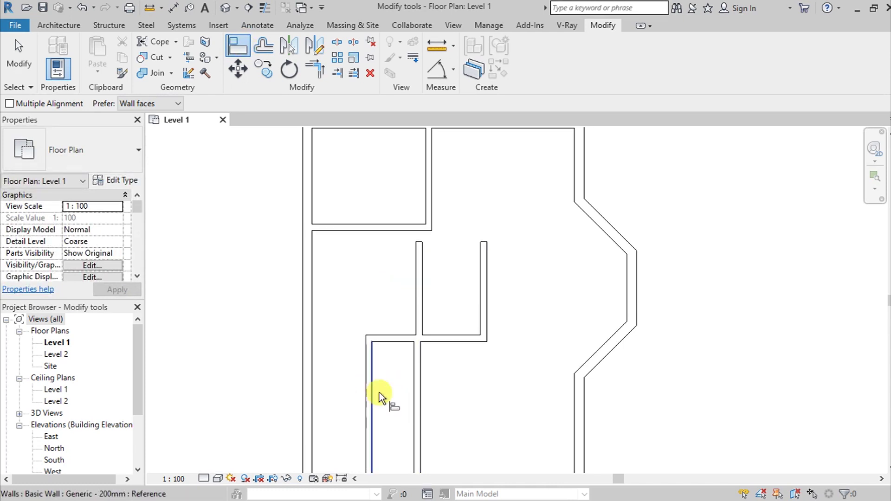
scroll(379, 392, down, 1)
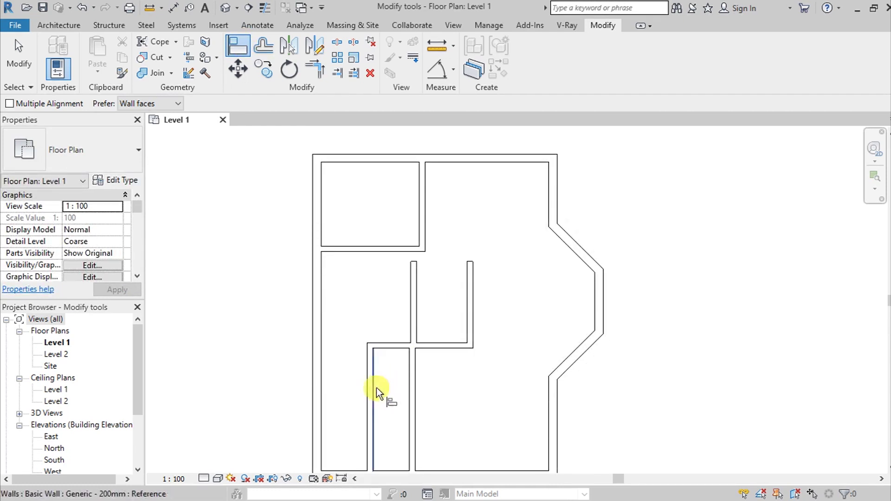
click(374, 388)
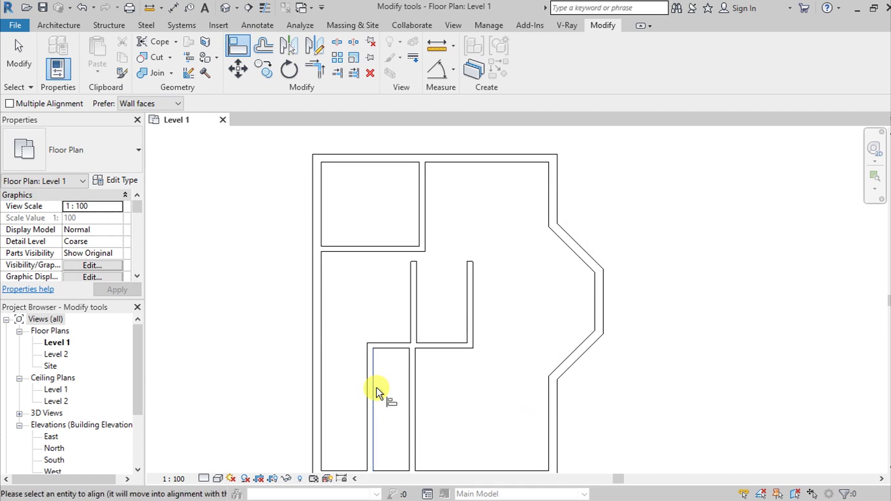
click(420, 322)
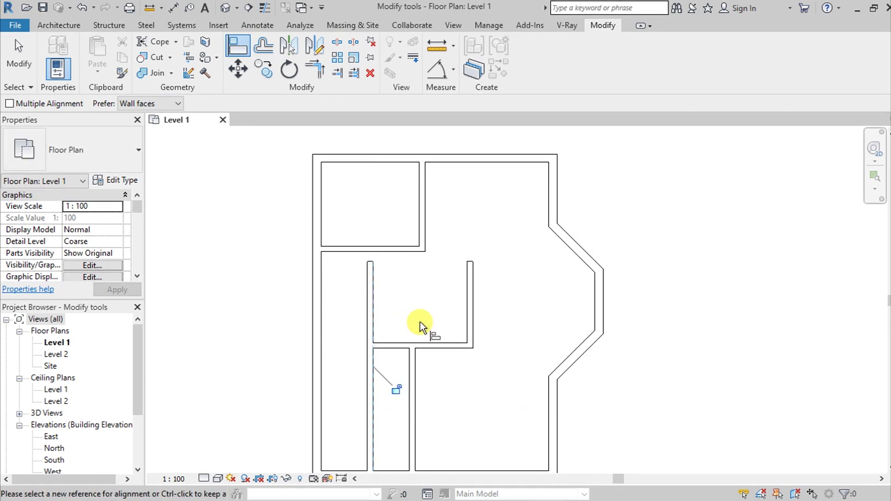
click(416, 395)
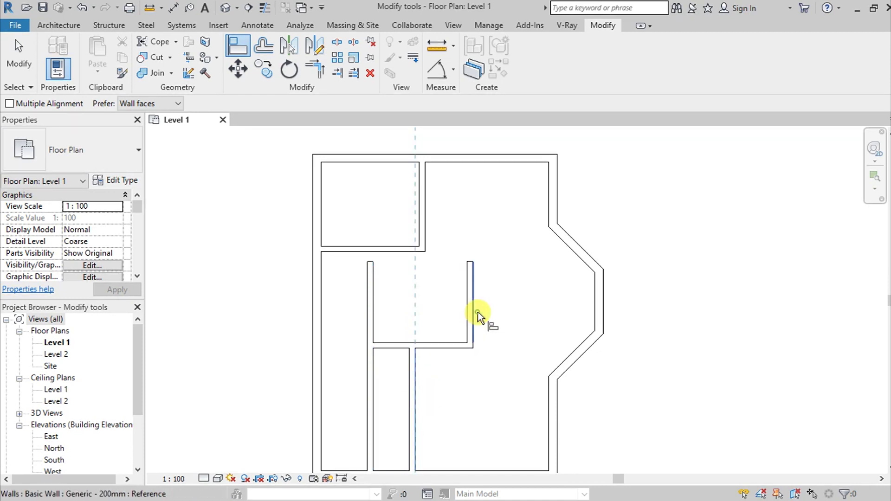
click(477, 312)
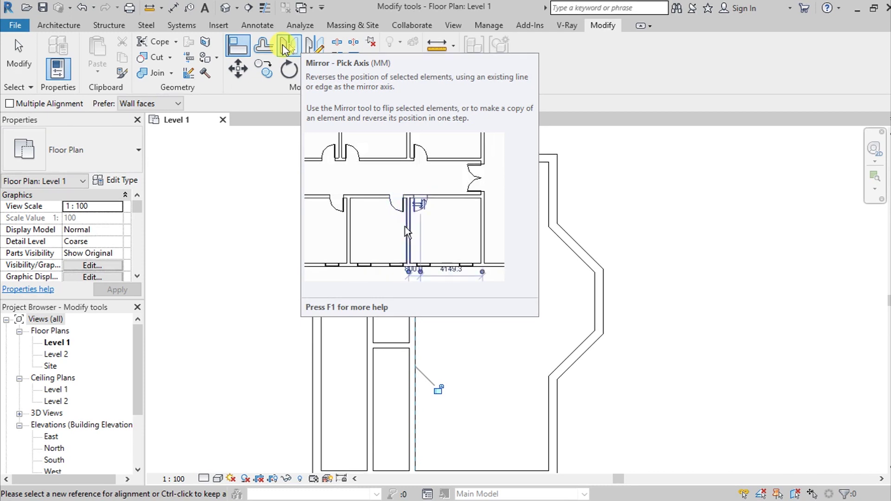
scroll(431, 311, down, 3)
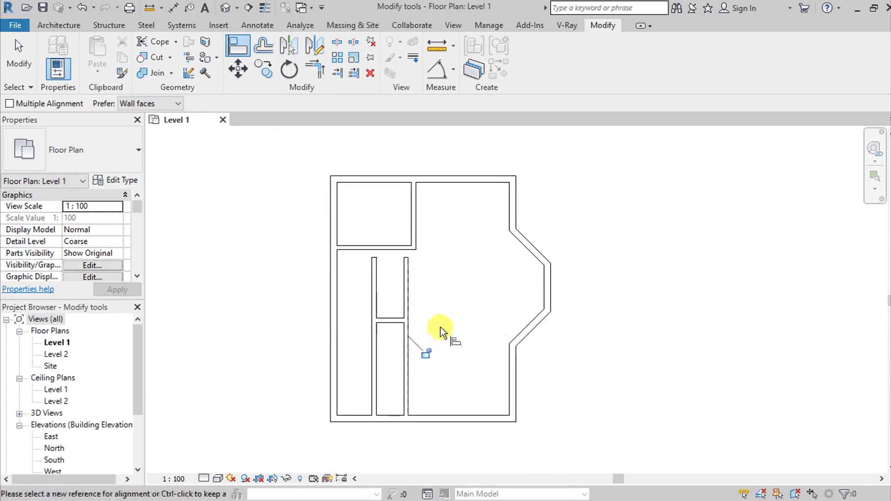
Mirror a copy of the lower corridor wall across the right exterior wall
key(Escape)
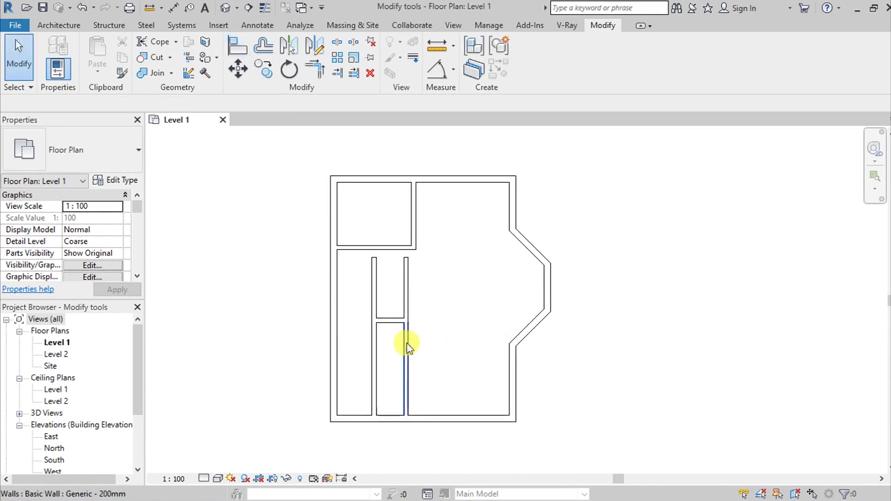
click(404, 346)
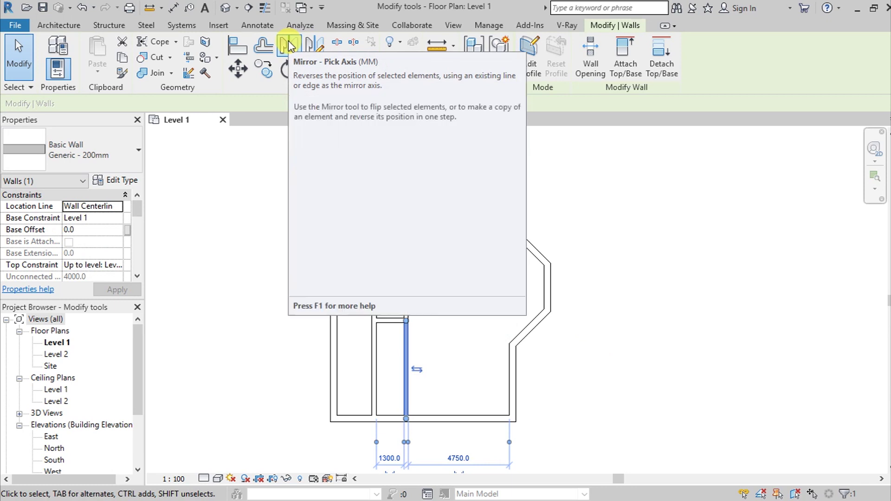
click(288, 43)
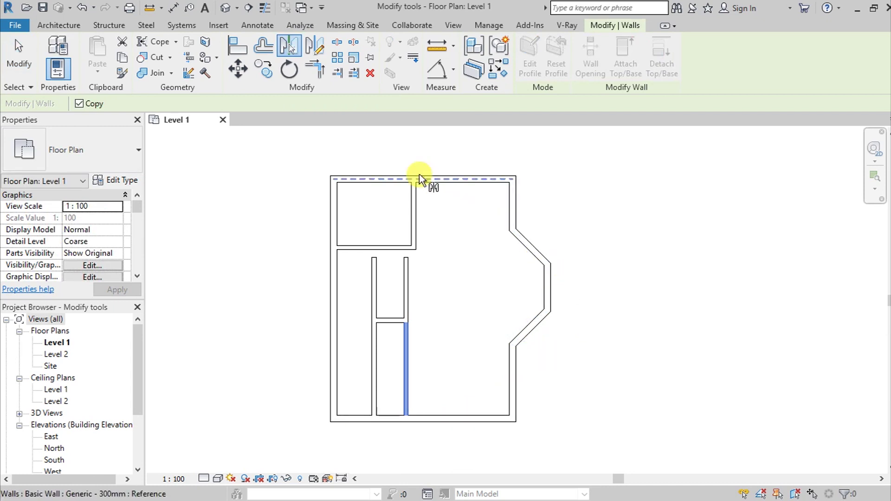
click(510, 376)
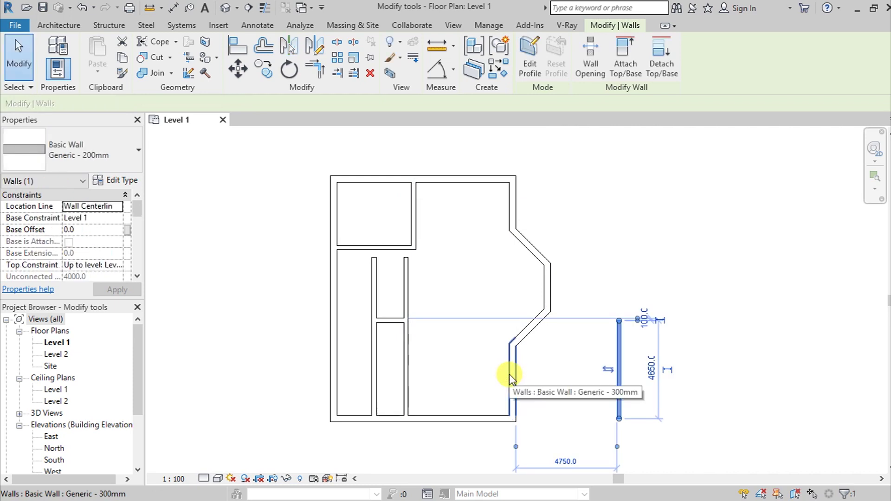
click(319, 53)
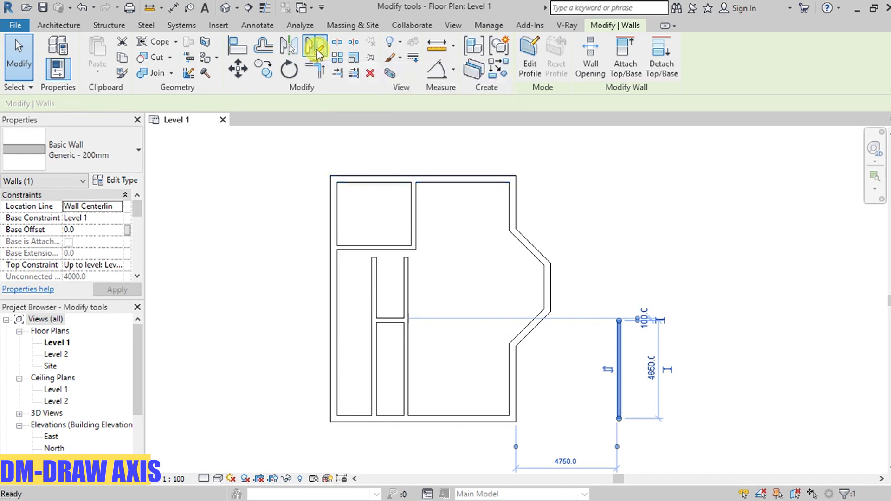
Mirror a tilted copy of the outside wall across a slanted axis drawn to its right
click(683, 323)
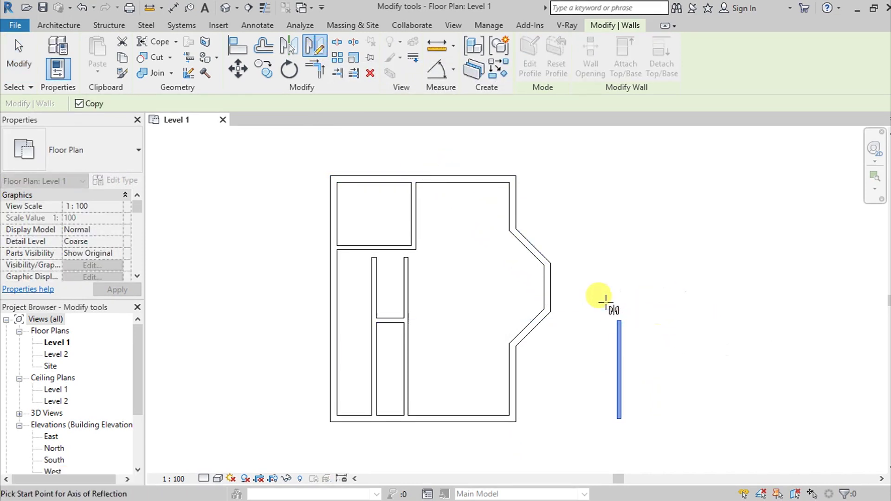
click(656, 323)
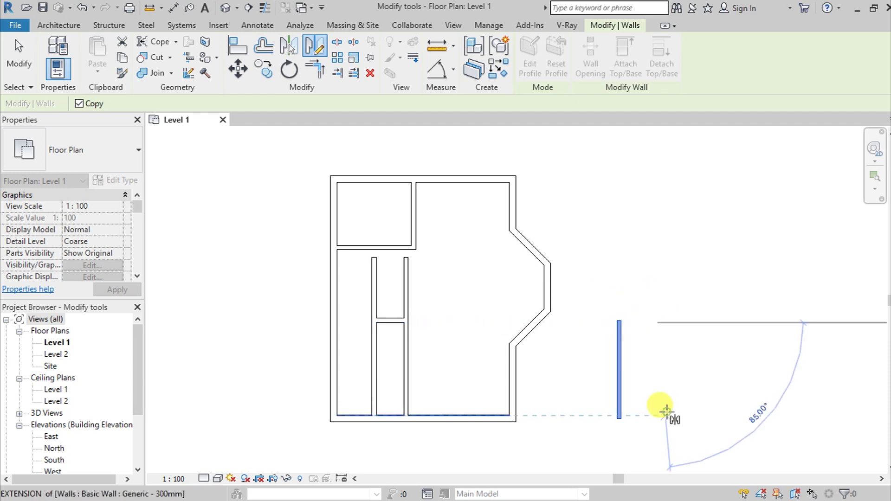
click(666, 412)
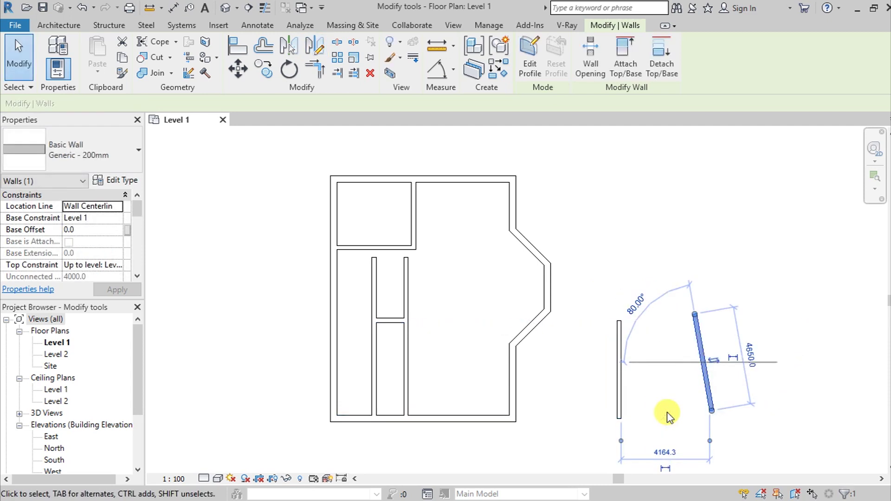
scroll(676, 364, up, 2)
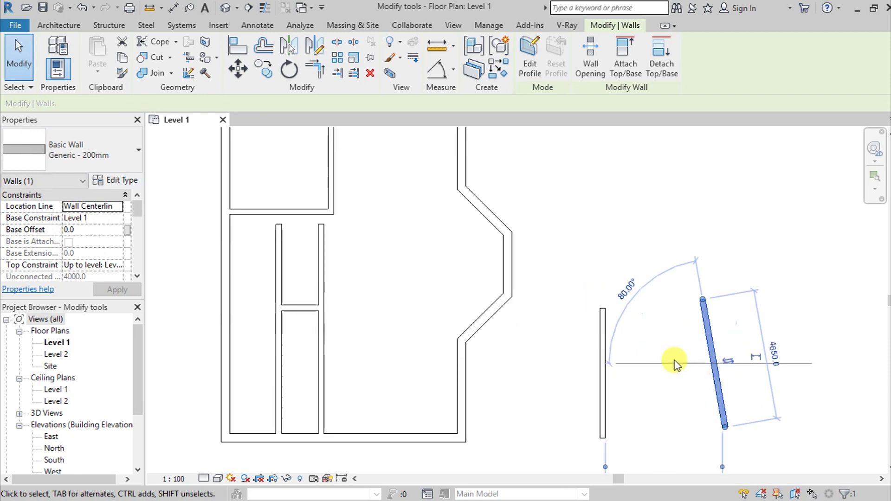
middle_drag(674, 365, 627, 346)
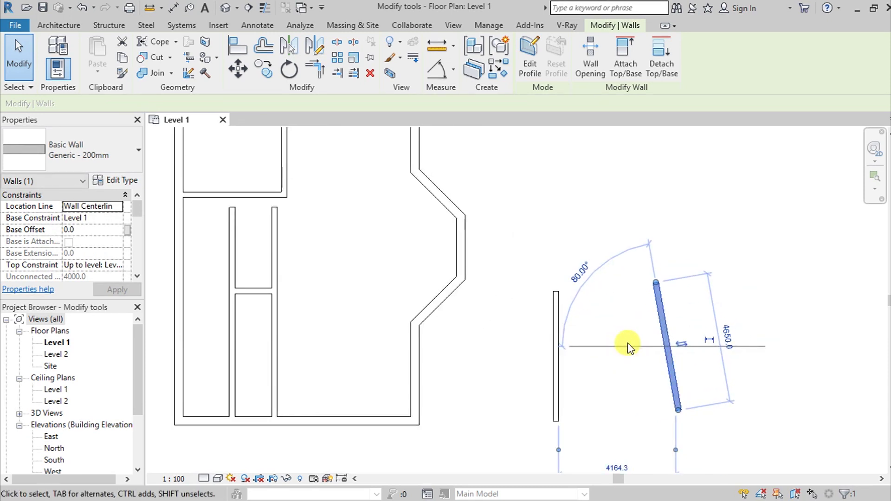
click(627, 347)
scroll(530, 333, down, 1)
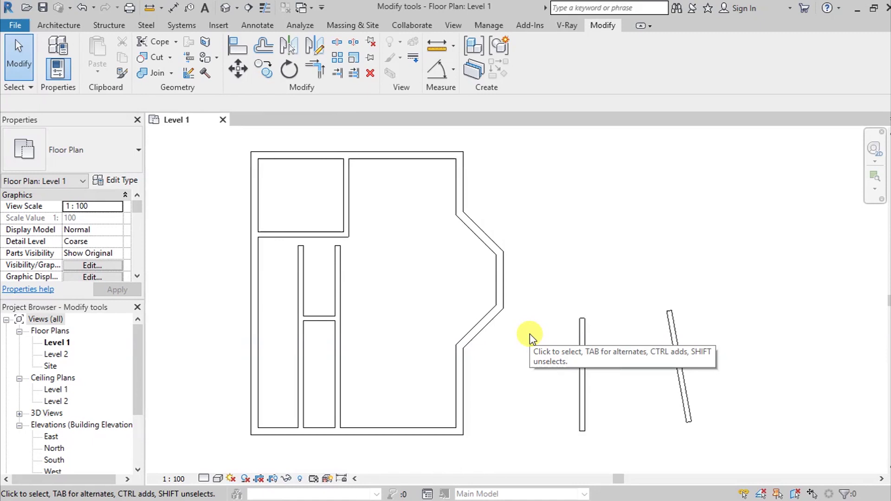